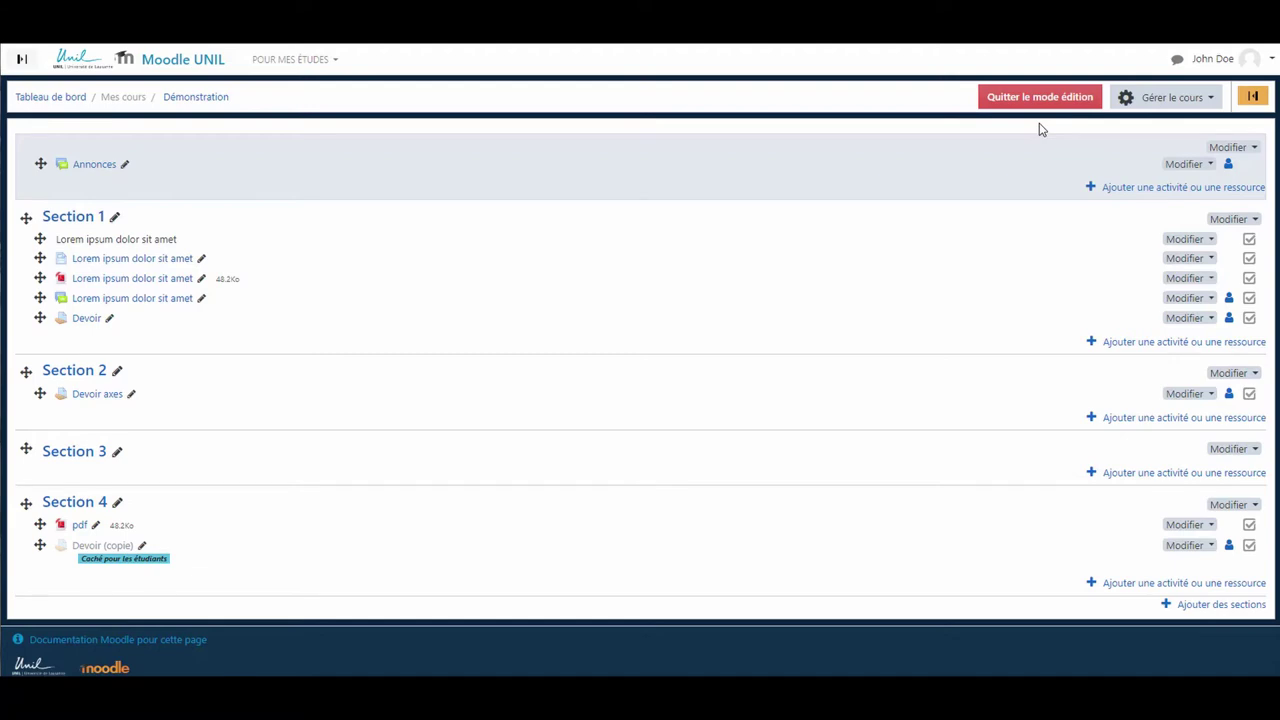
Add an Atelier activity to Section 2 and name it "Lorem ipsum".
left_click(1124, 420)
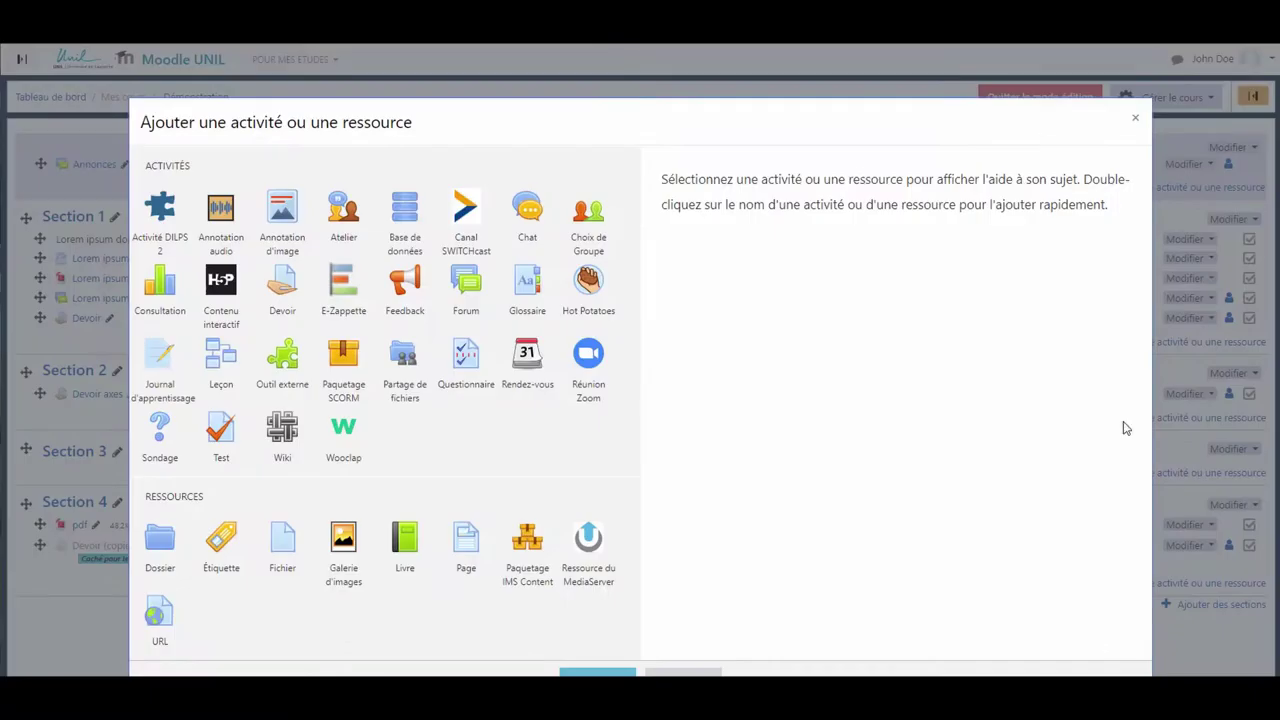
left_click(343, 232)
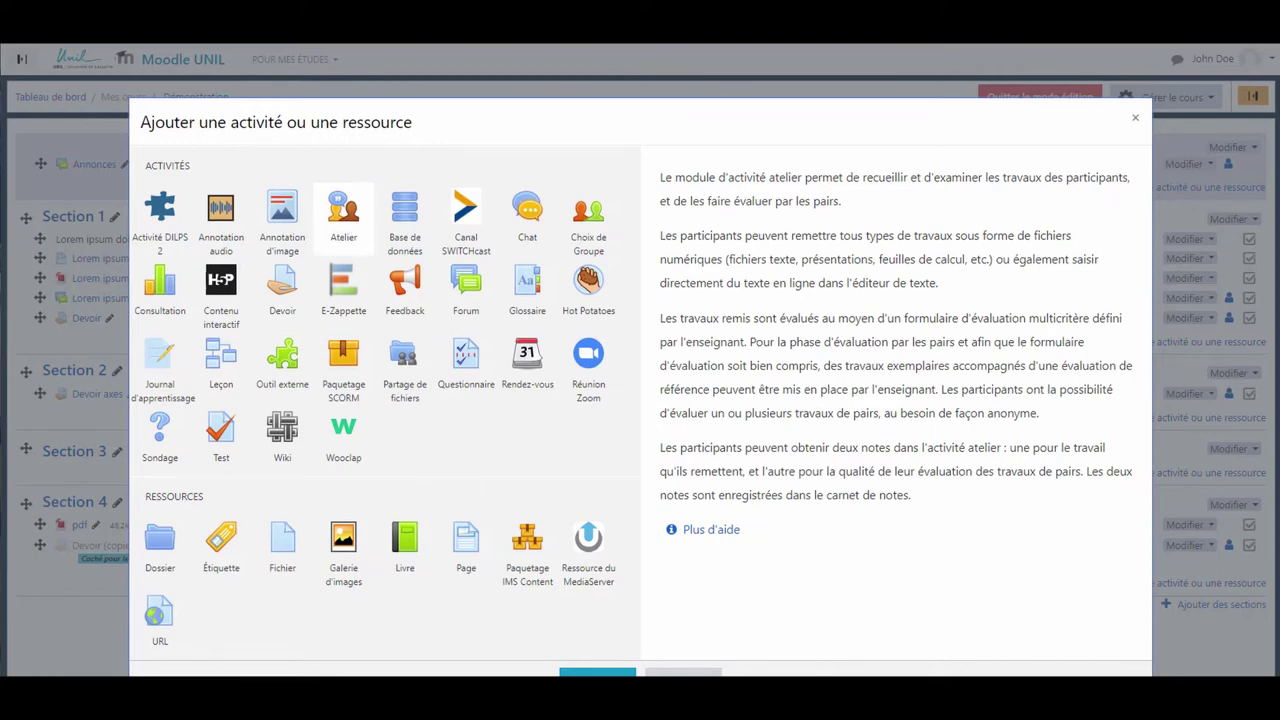
key("Return")
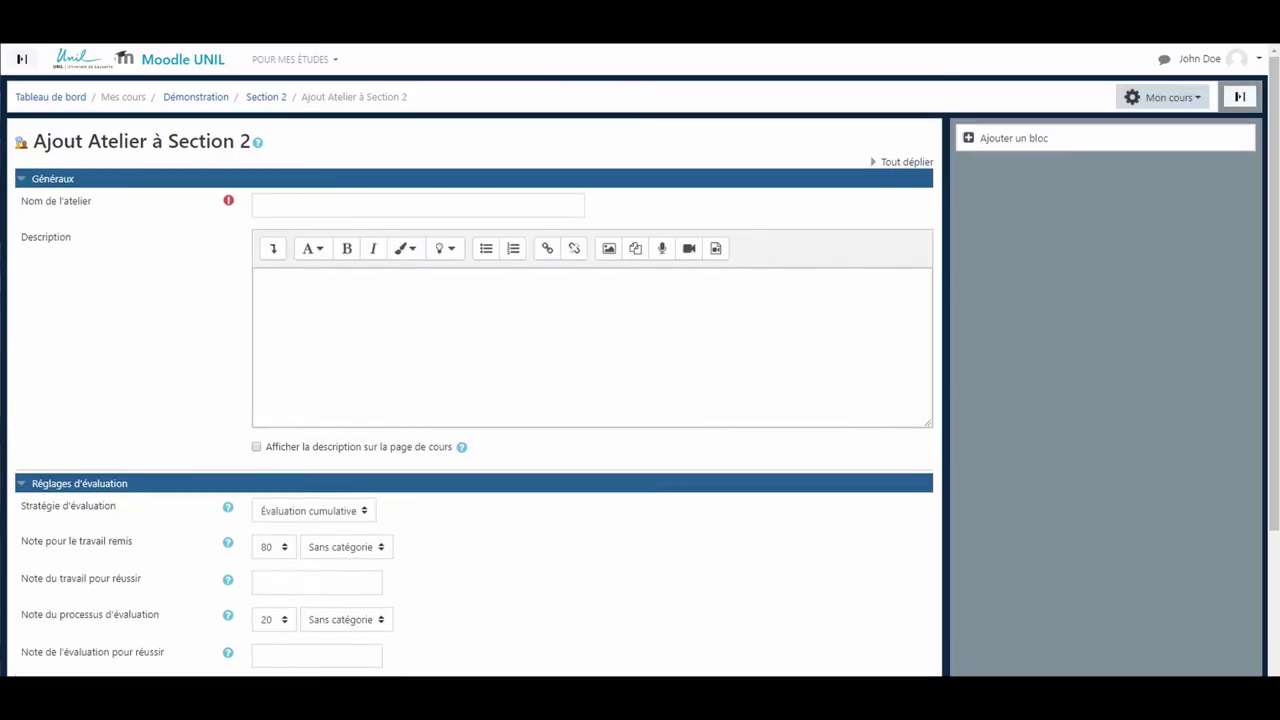
left_click(457, 199)
type("Lorem ipsum")
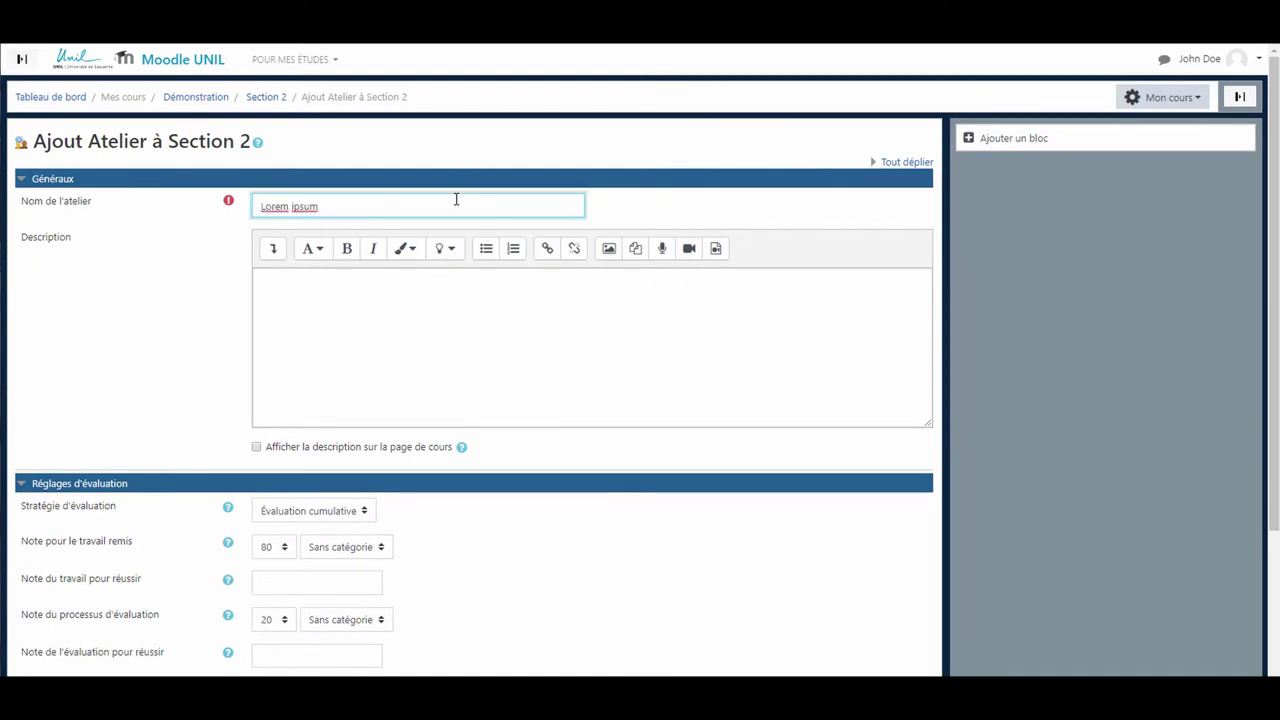
Examine the available assessment strategies in Réglages d'évaluation and the help explaining them.
scroll(455, 269, "down", 1)
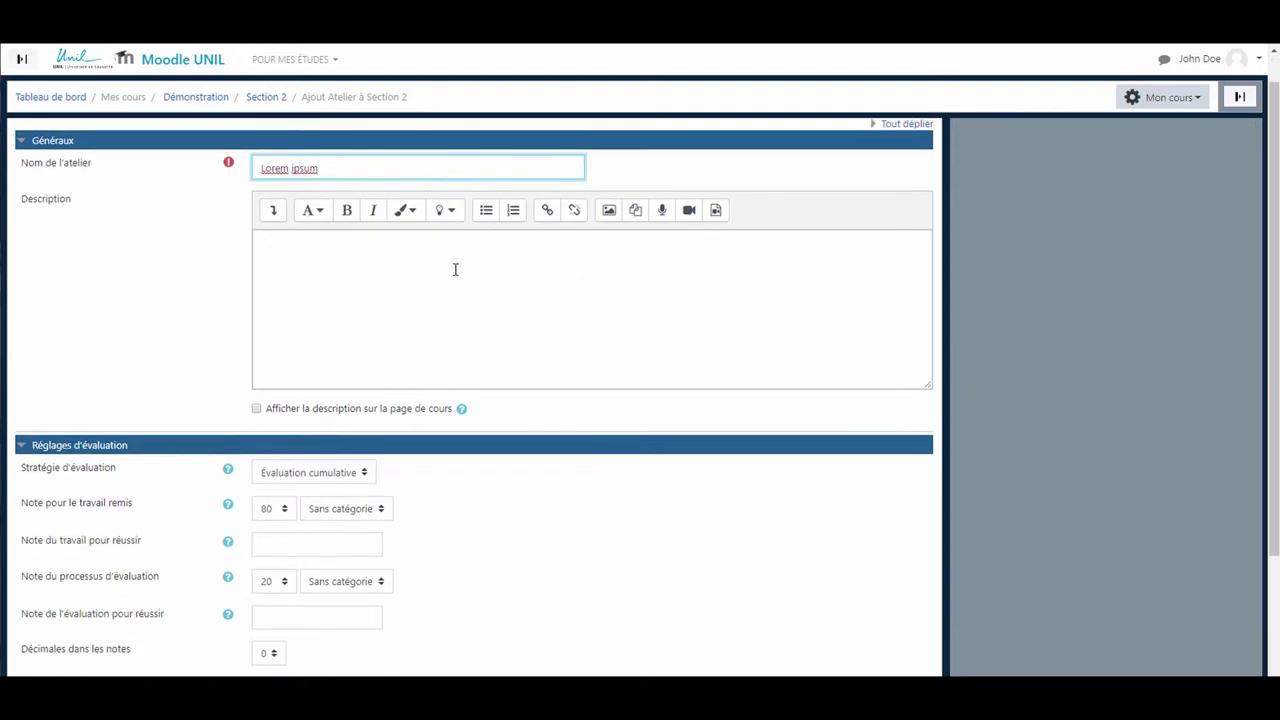
scroll(455, 269, "down", 4)
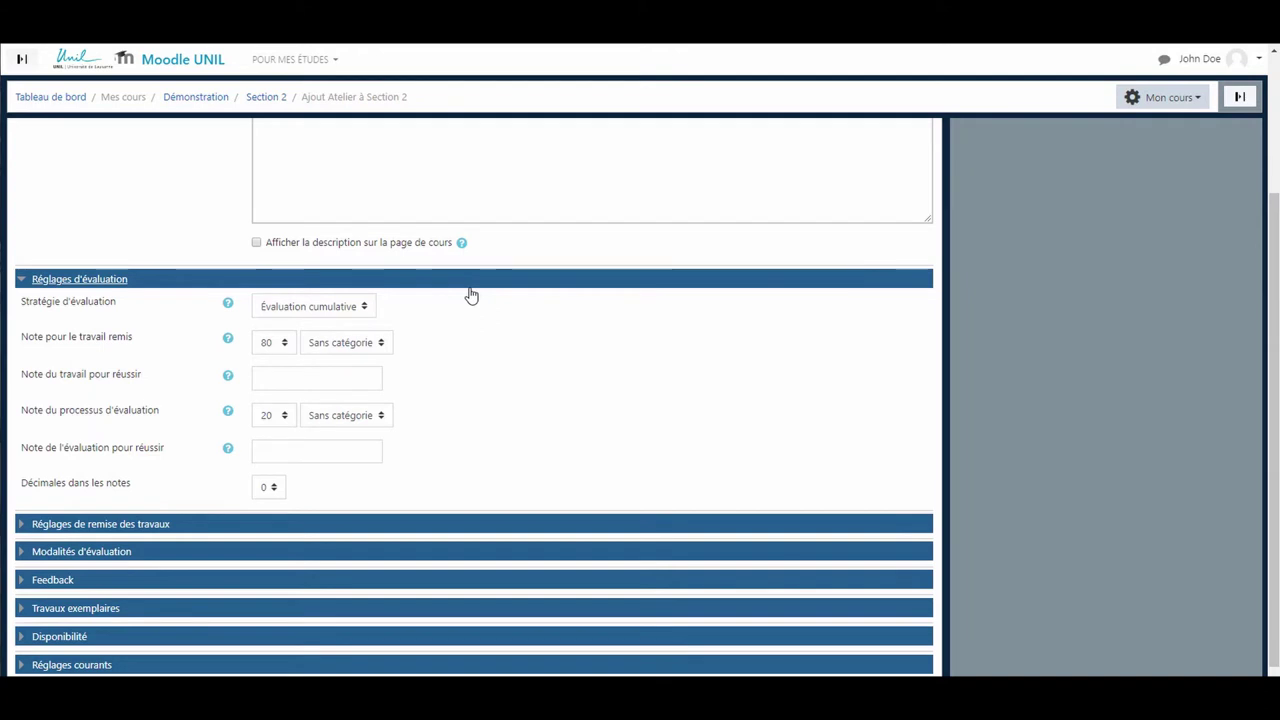
left_click(360, 312)
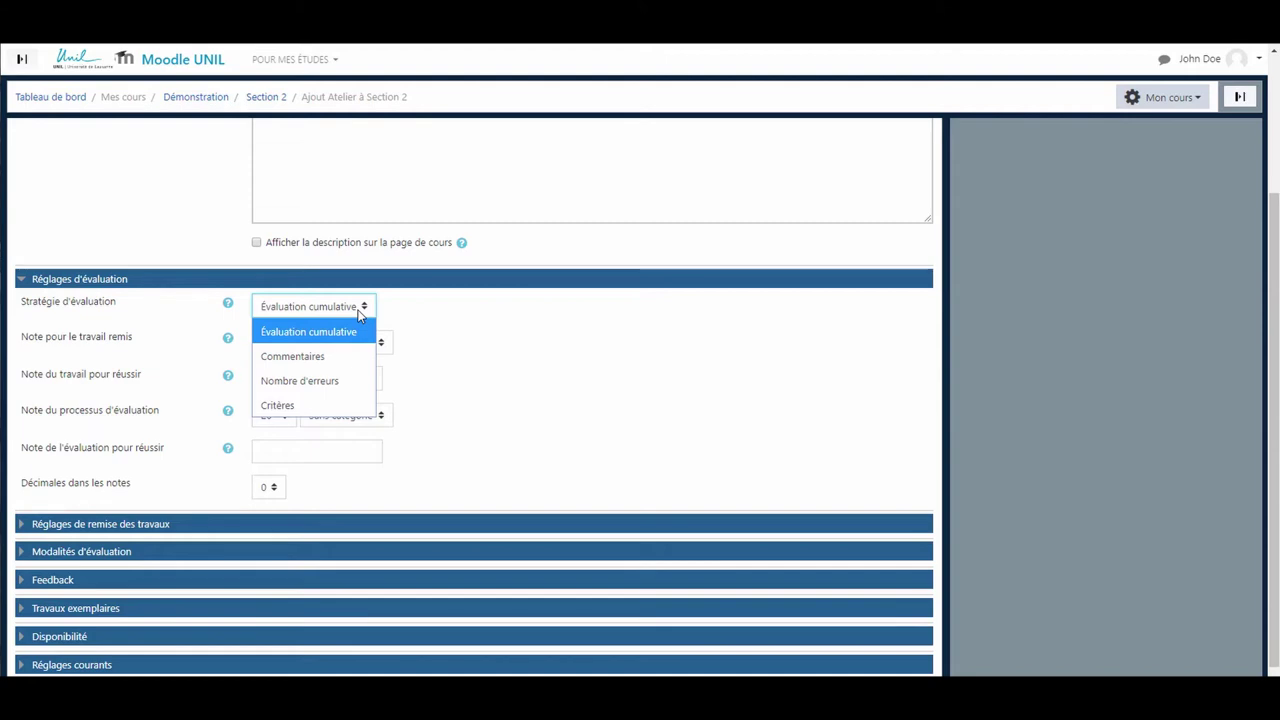
left_click(531, 331)
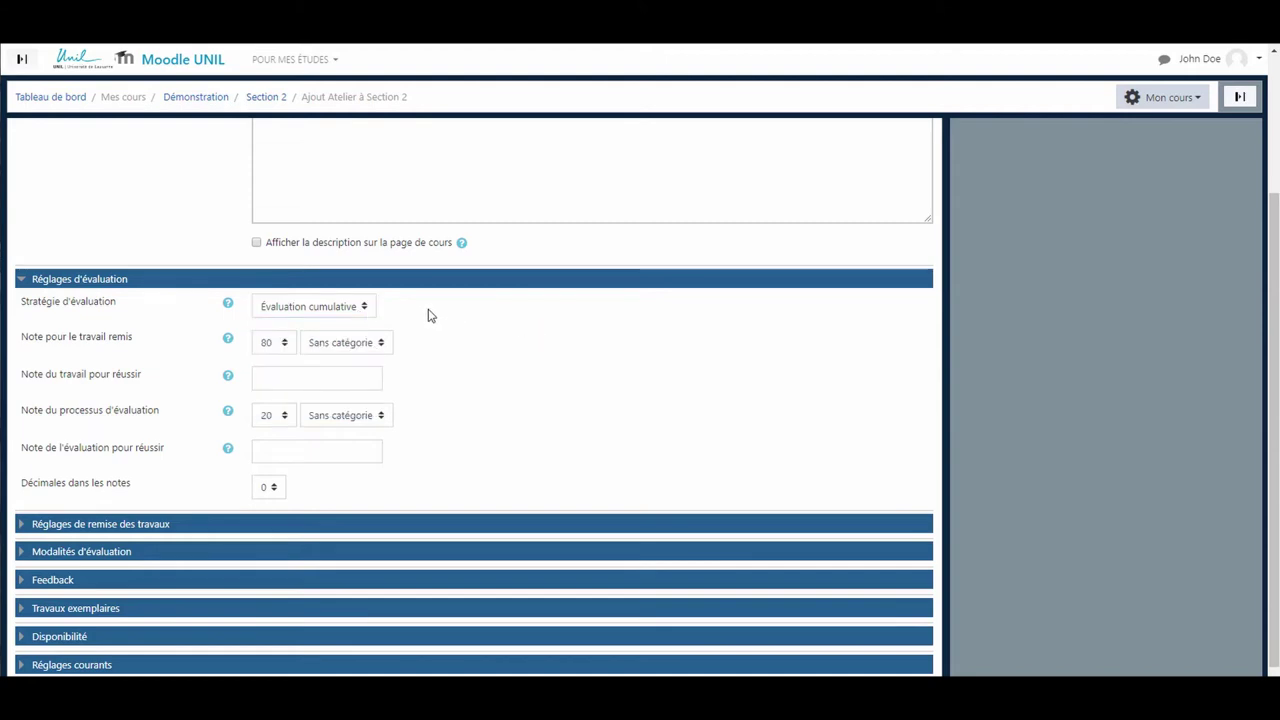
left_click(229, 305)
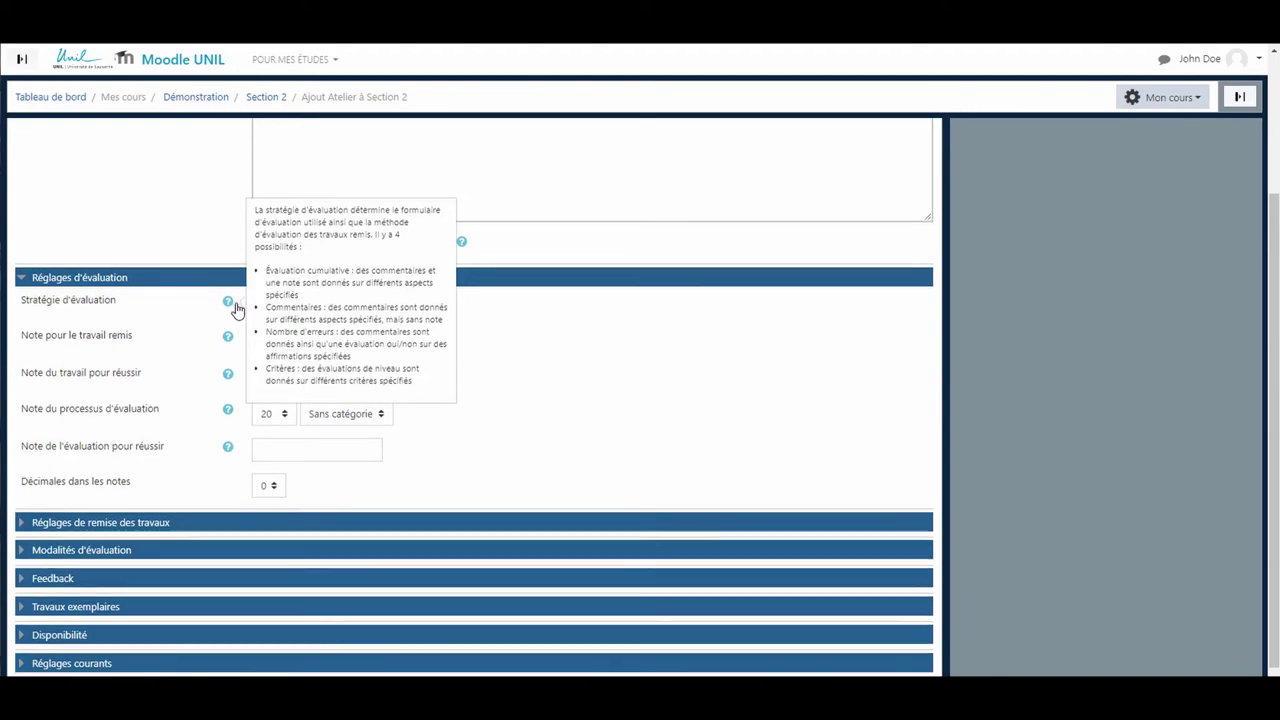
Enter "Lorem ipsum" as the instructions for submitting work in Réglages de remise des travaux.
scroll(235, 310, "down", 1)
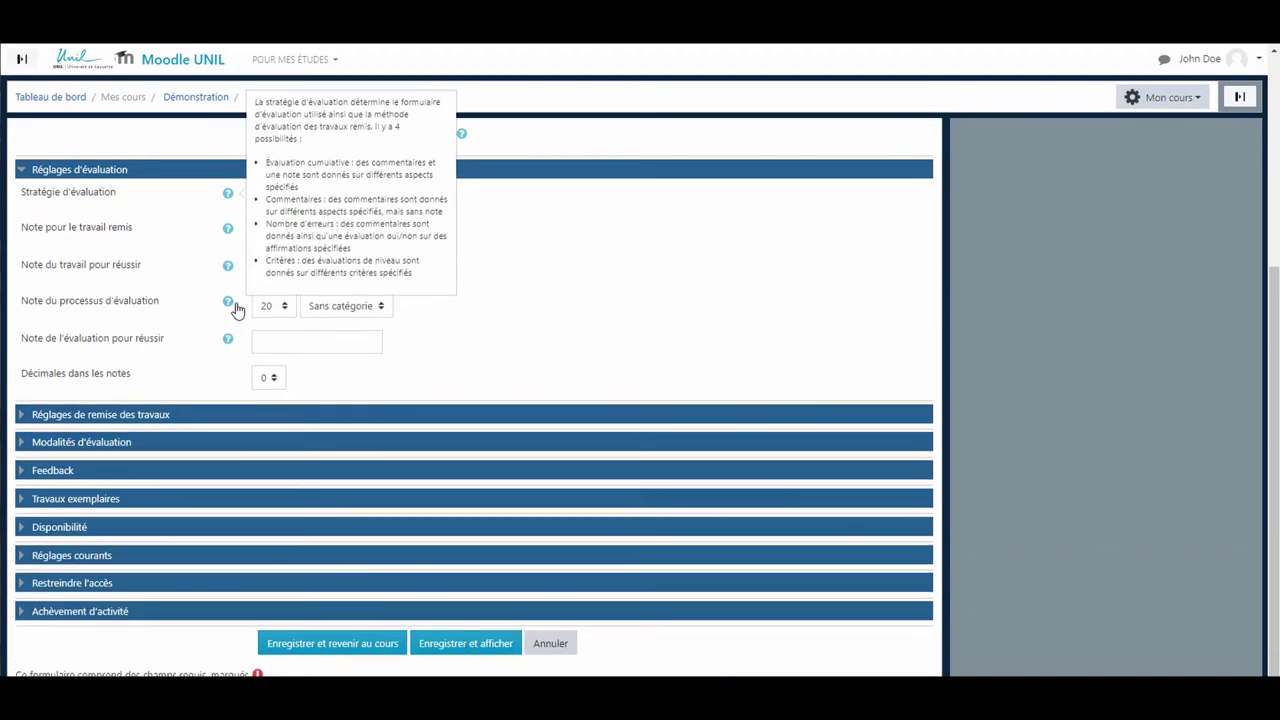
left_click(167, 418)
scroll(180, 434, "down", 3)
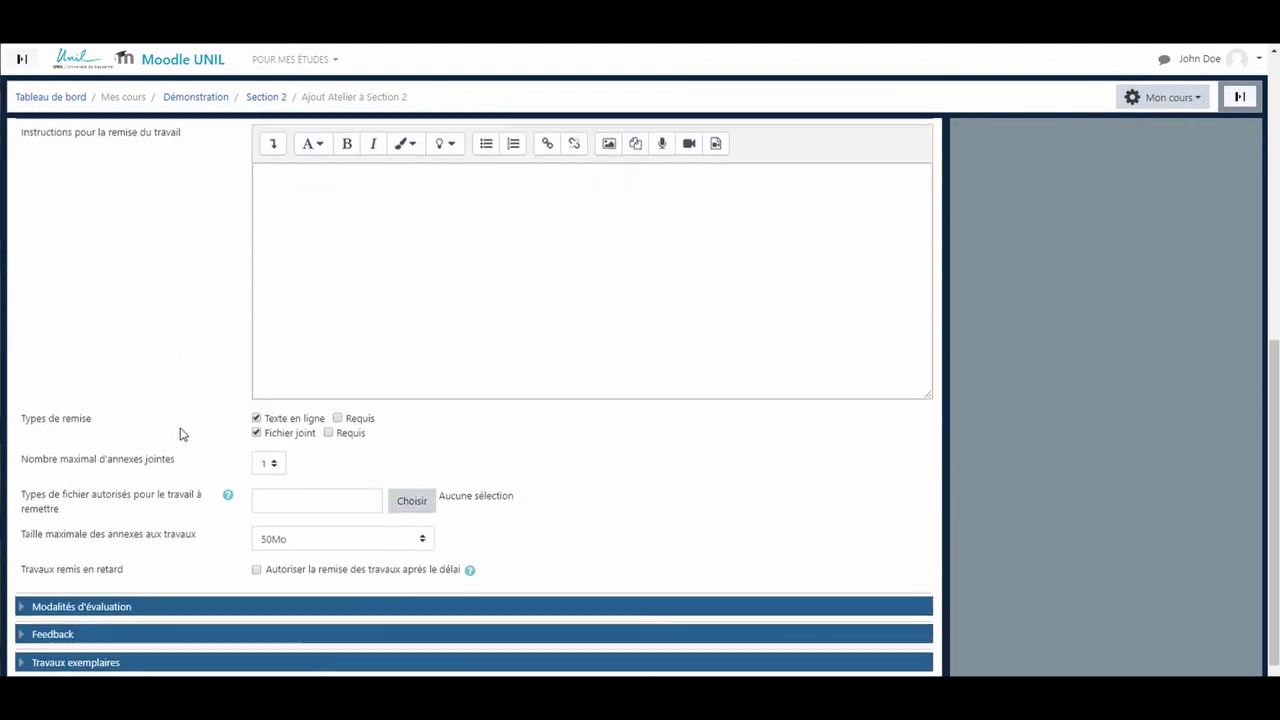
scroll(180, 434, "up", 1)
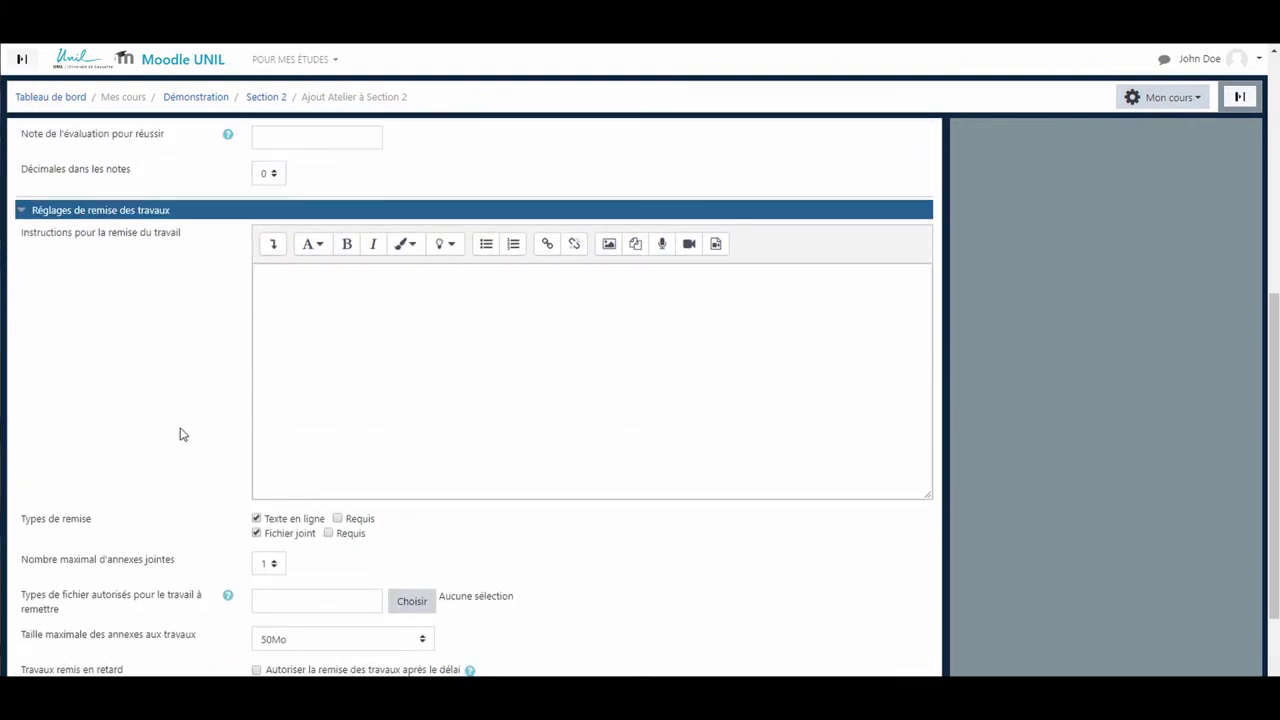
left_click(334, 403)
type("Lorem ipsum")
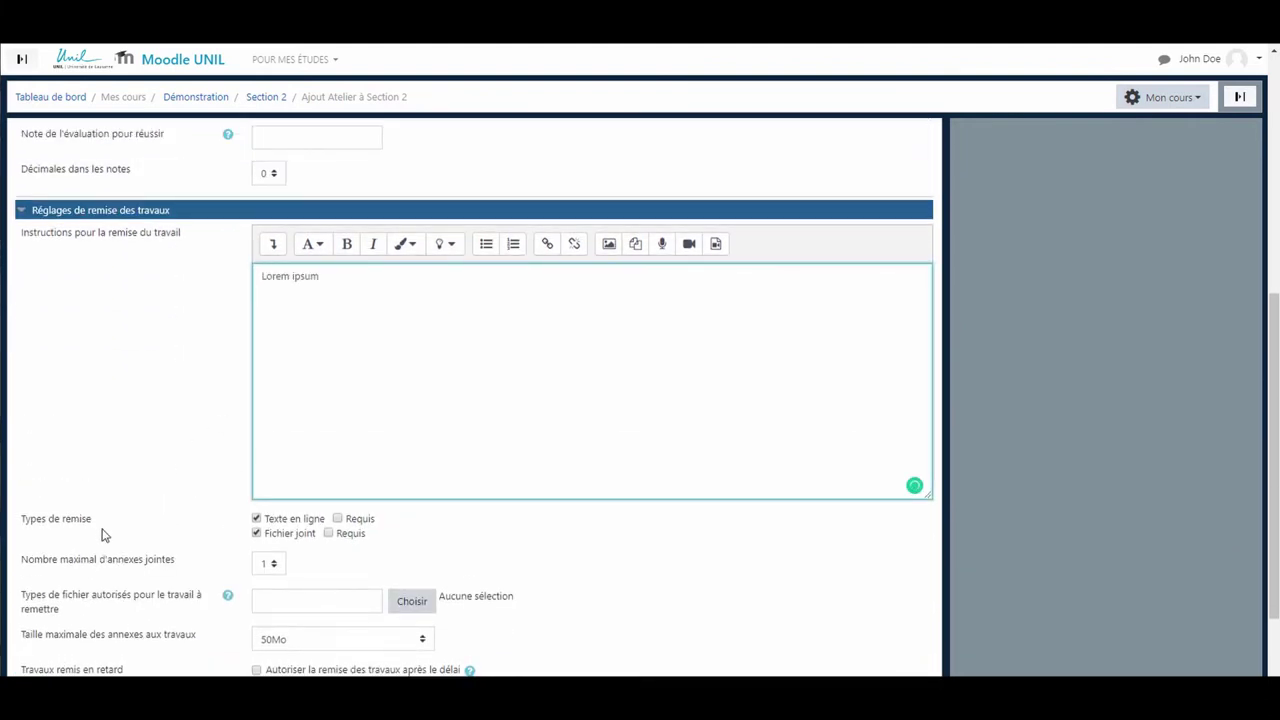
Enter "Lorem ipsum" as the assessment instructions in Modalités d'évaluation.
scroll(99, 537, "down", 3)
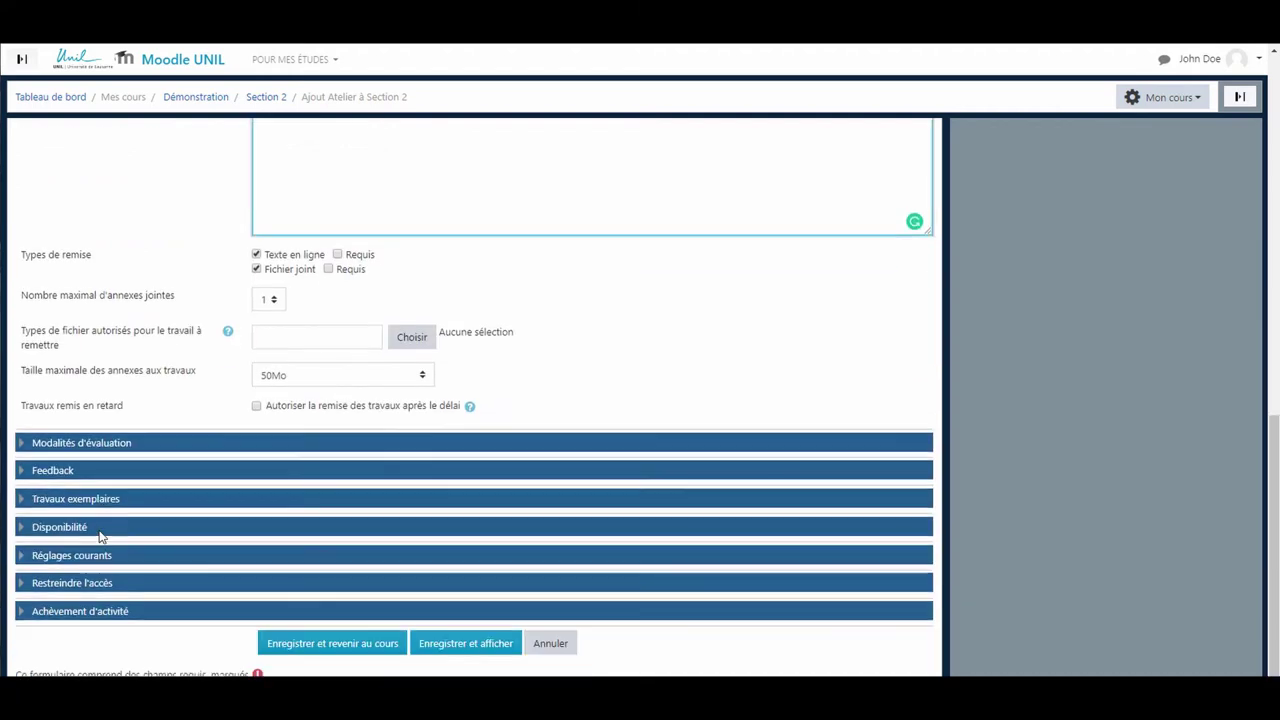
left_click(118, 445)
scroll(120, 454, "down", 2)
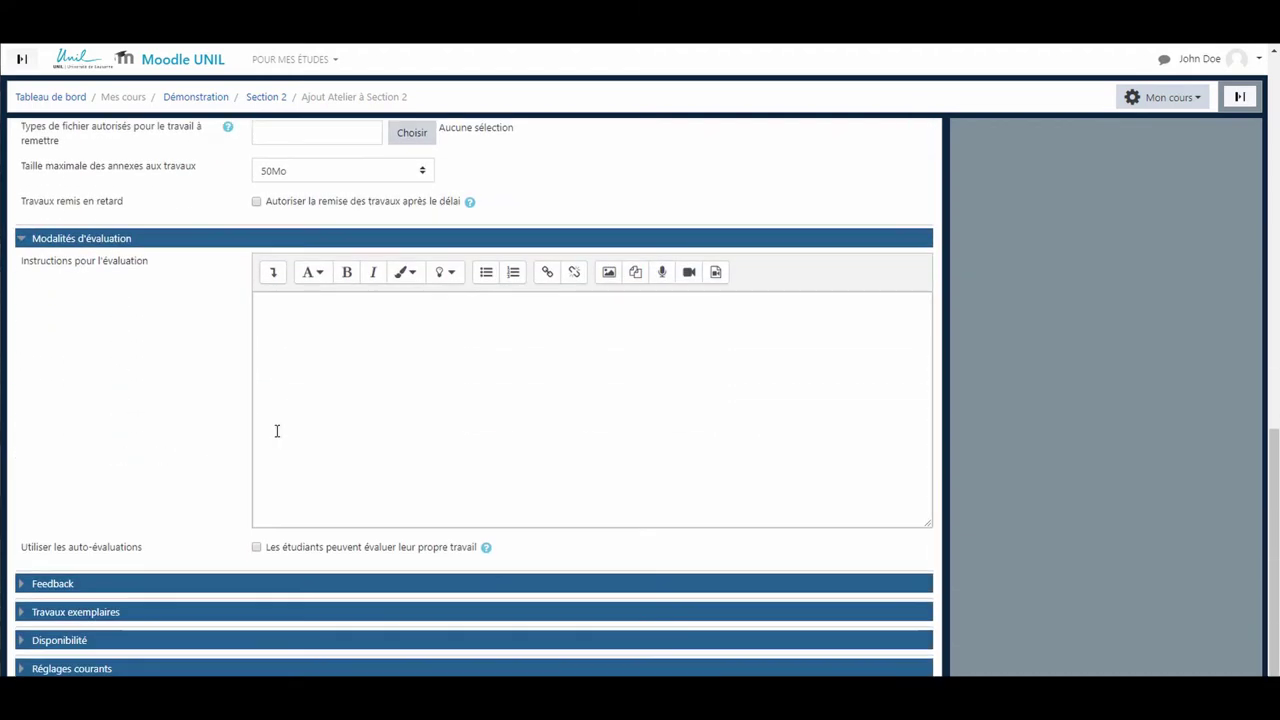
left_click(305, 423)
type("Lorem ipsum")
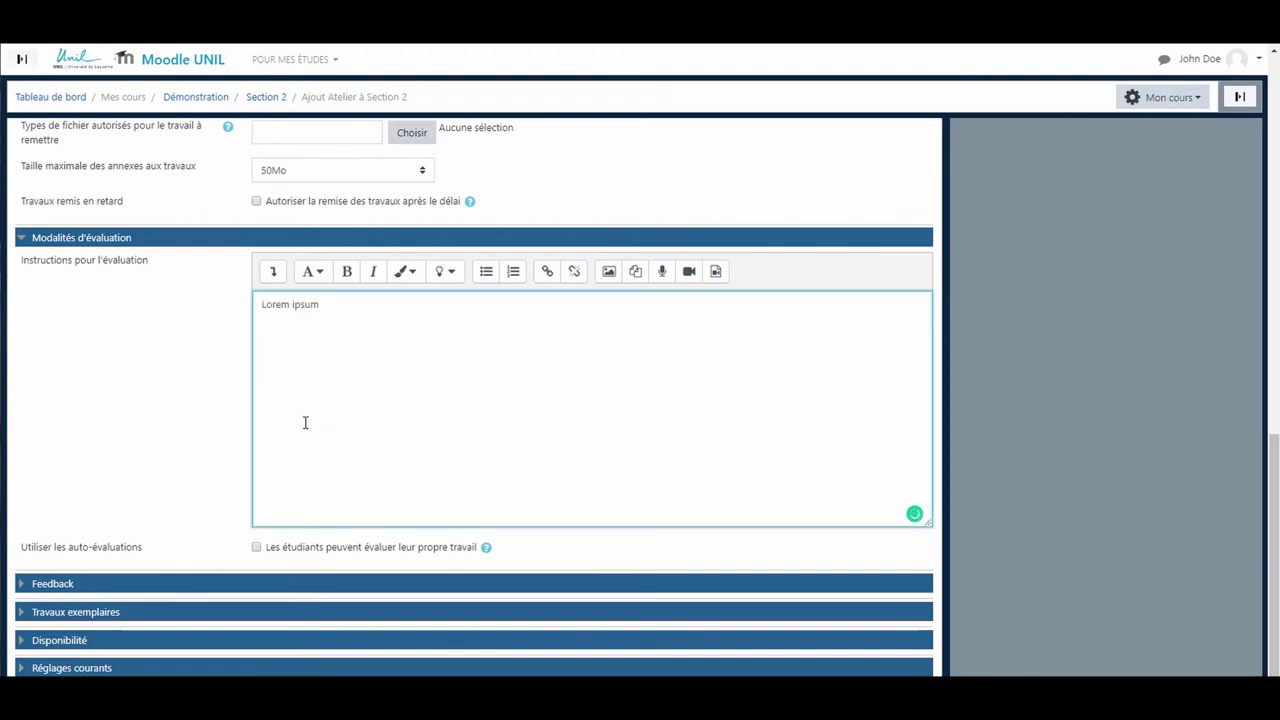
Save the workshop settings and display the activity.
scroll(305, 422, "down", 1)
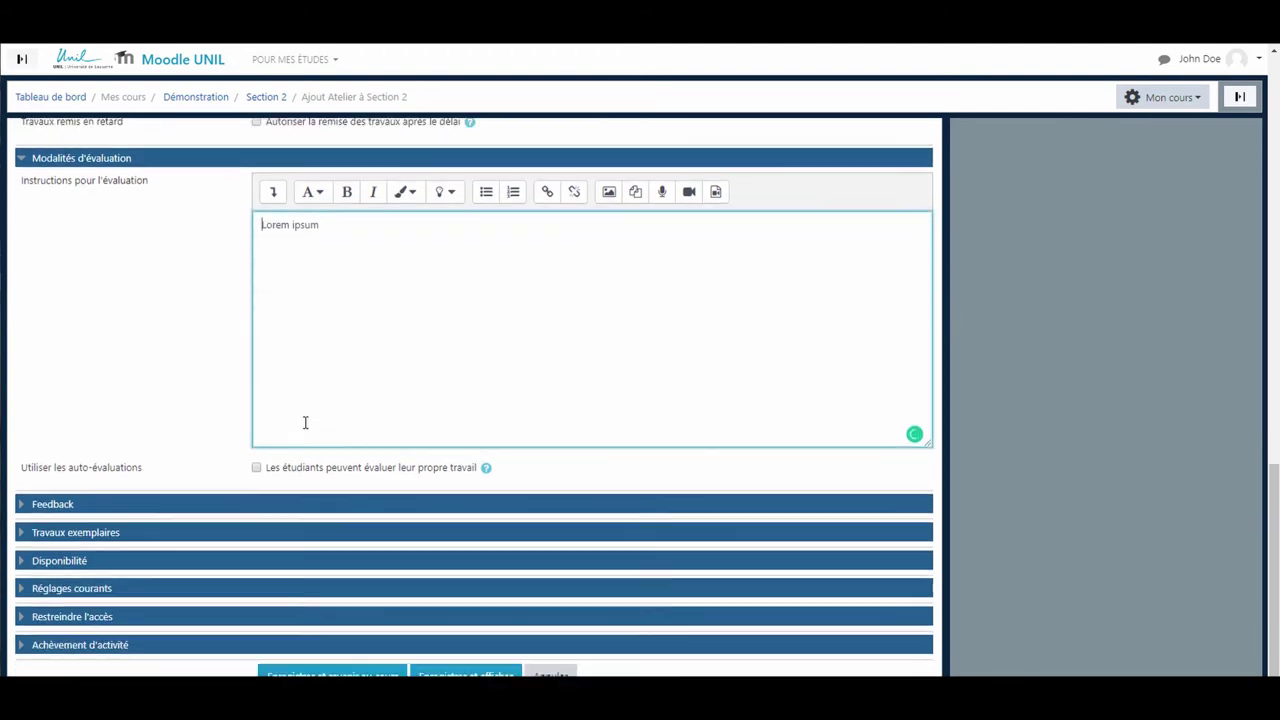
scroll(305, 422, "down", 1)
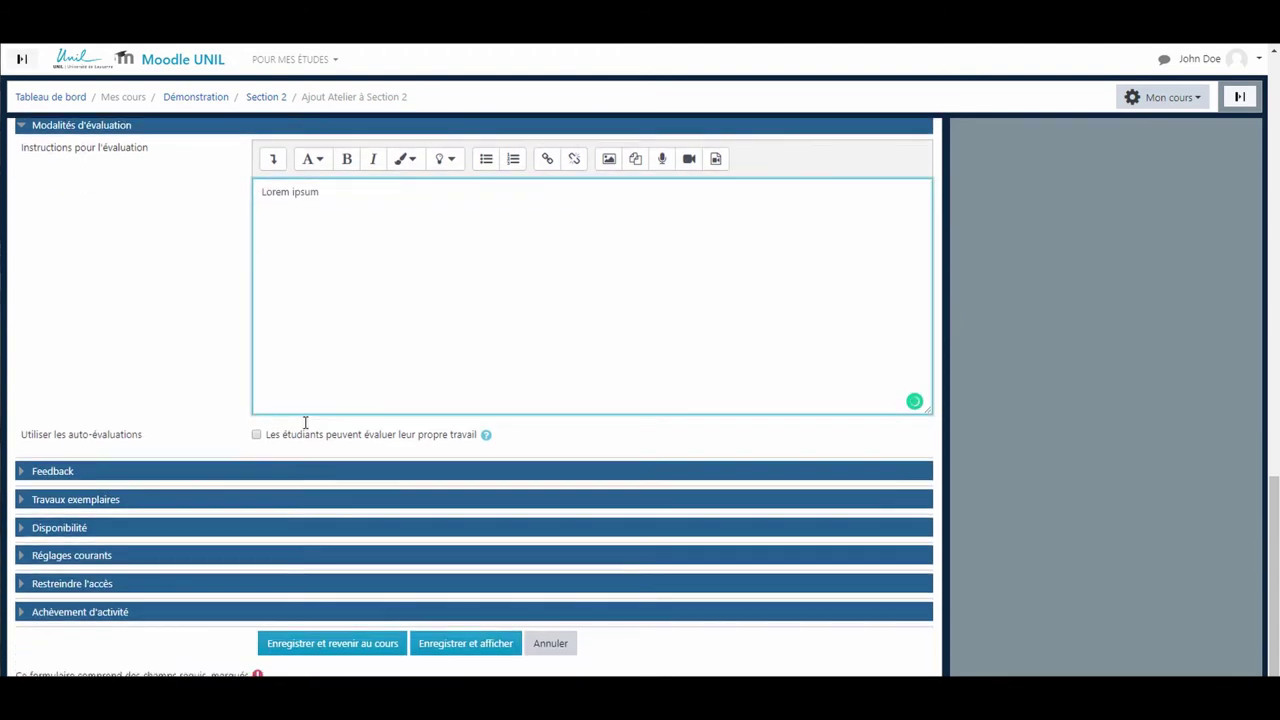
left_click(466, 652)
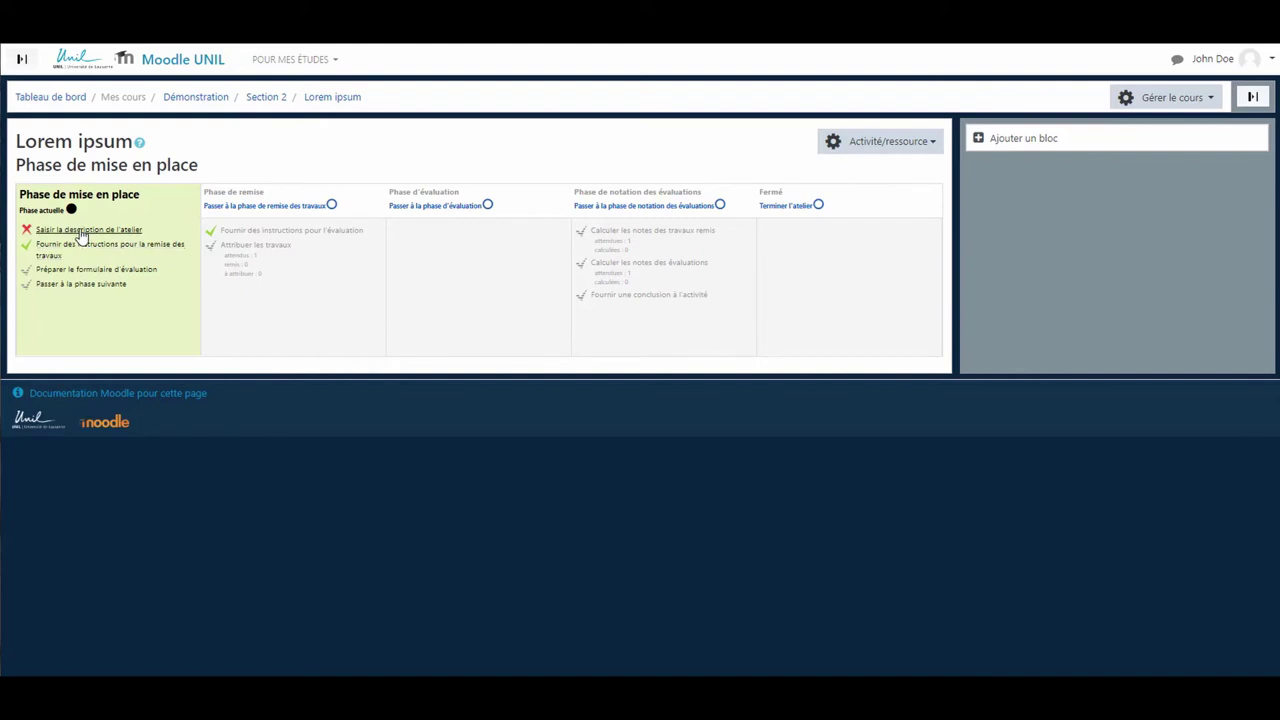
Prepare the assessment form with "Lorem ipsum" as the description of Aspect 1, and save and close it.
left_click(148, 273)
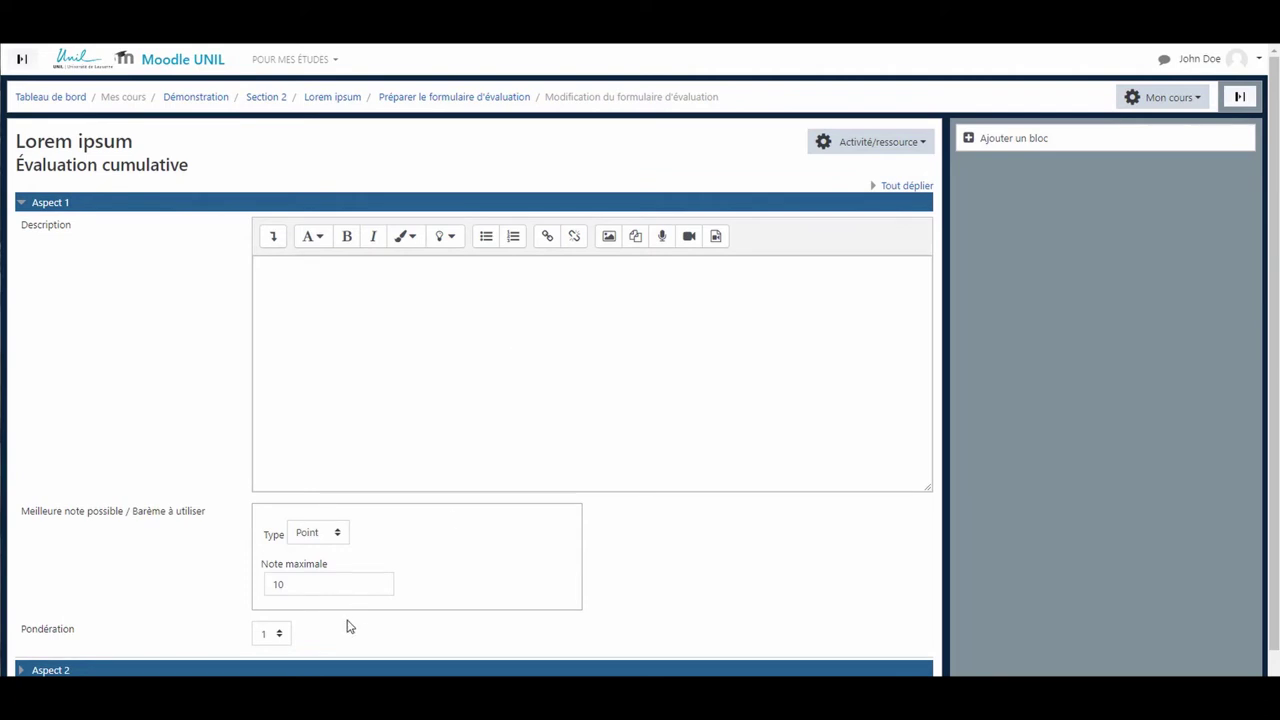
left_click(318, 362)
type("Lorem ipsum")
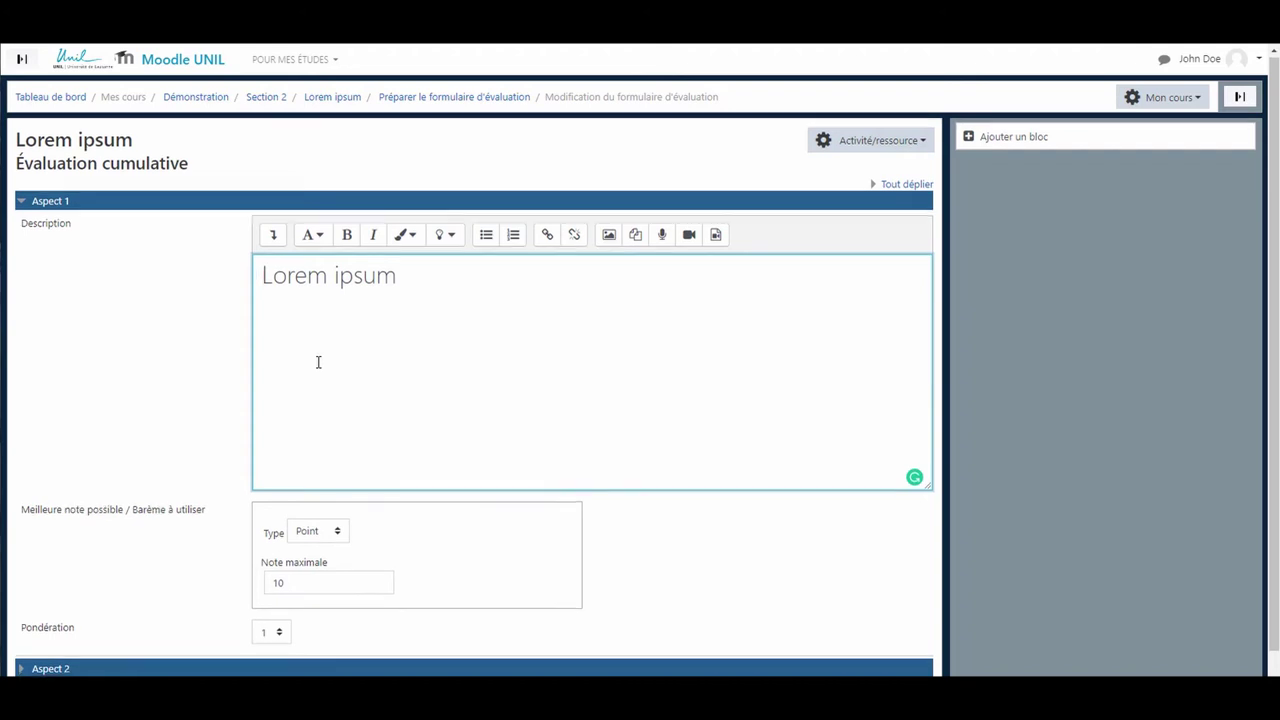
scroll(317, 360, "down", 2)
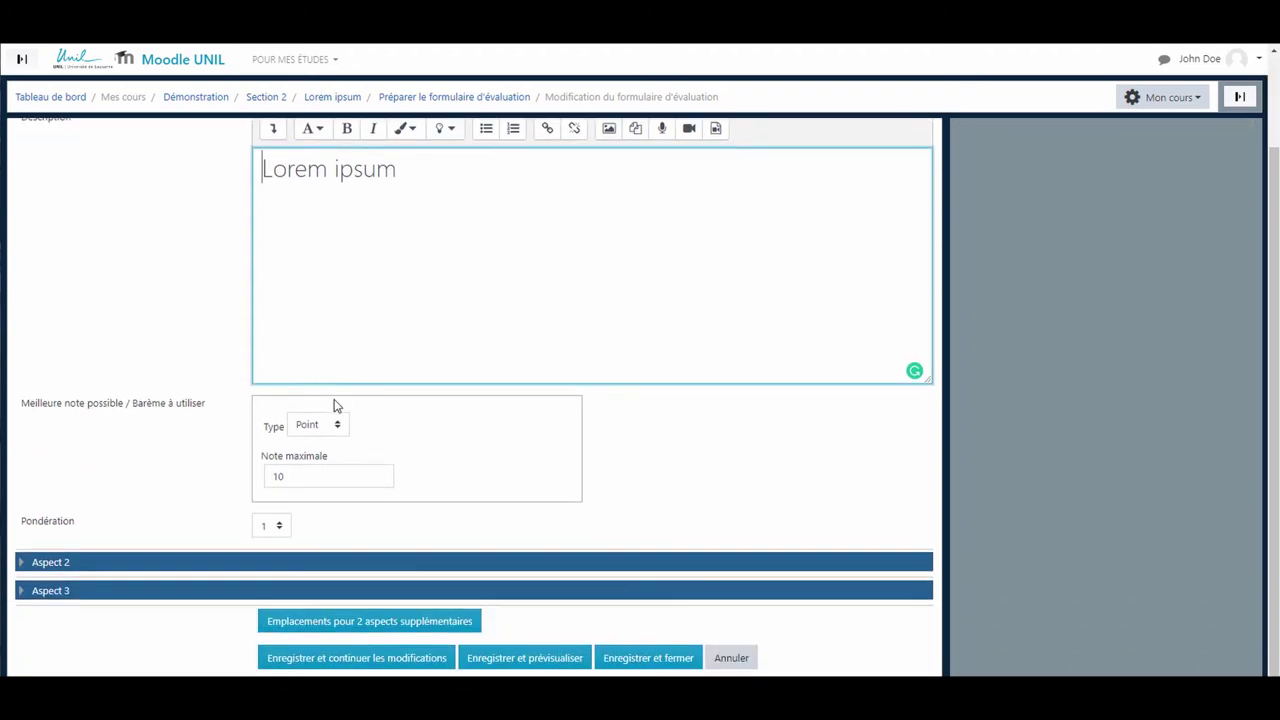
left_click(658, 666)
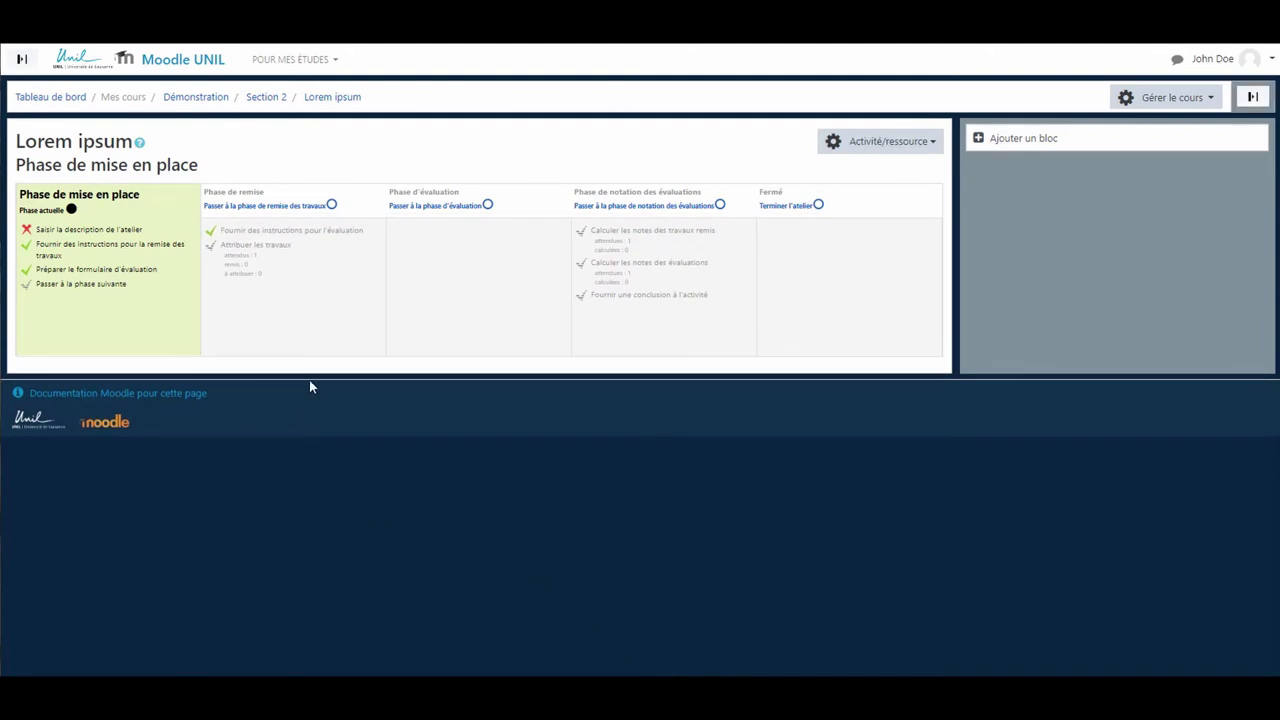
Advance the workshop through the submission and assessment phases to Phase de notation des évaluations, confirming each phase change.
left_click(302, 212)
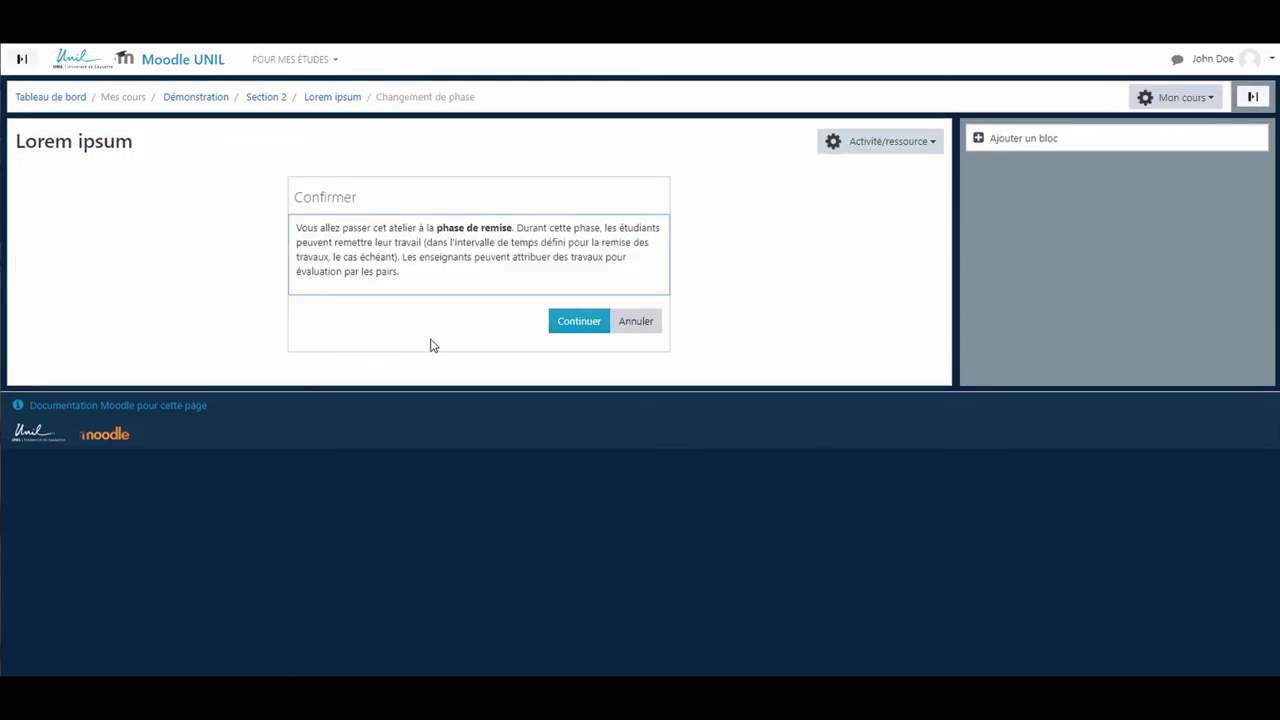
left_click(575, 335)
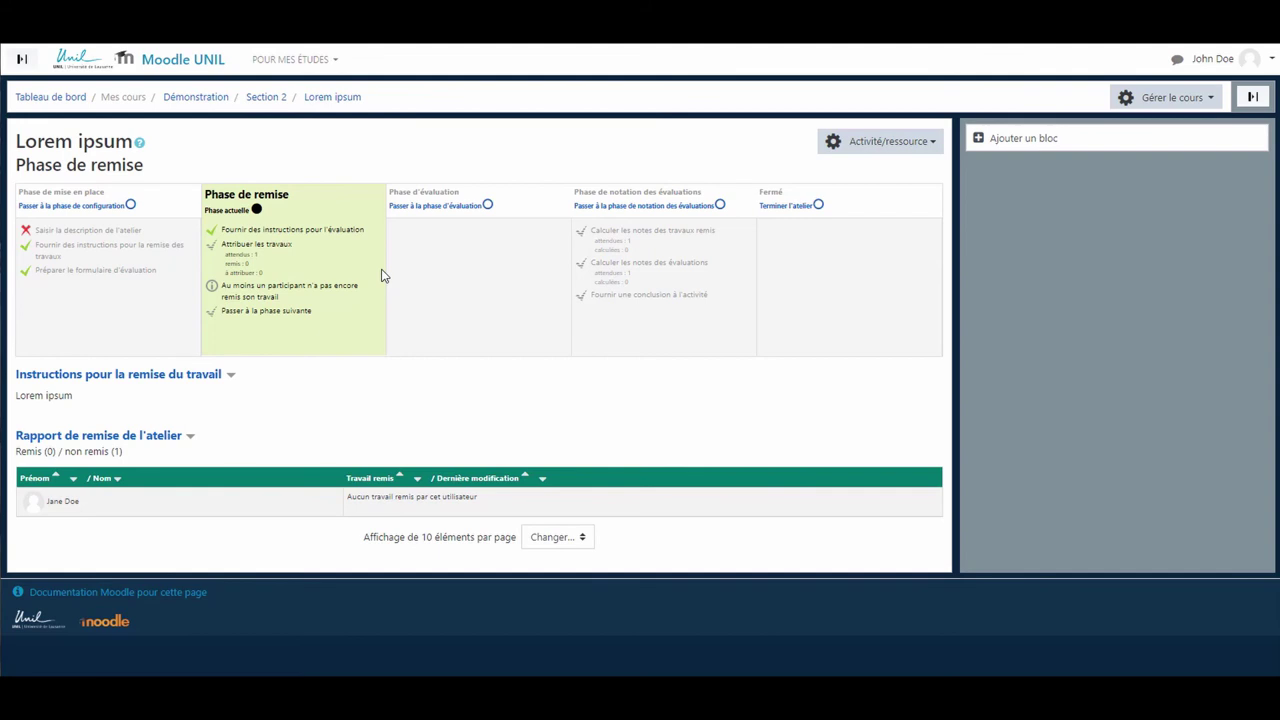
left_click(459, 206)
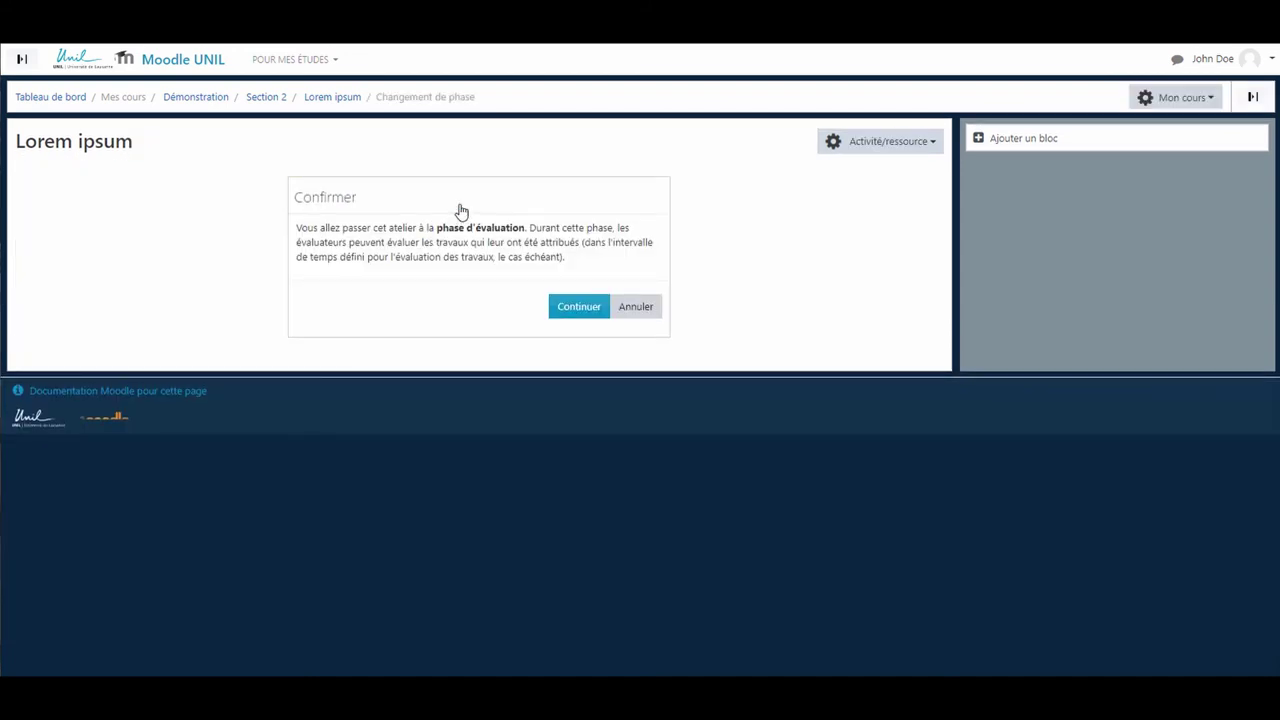
left_click(579, 307)
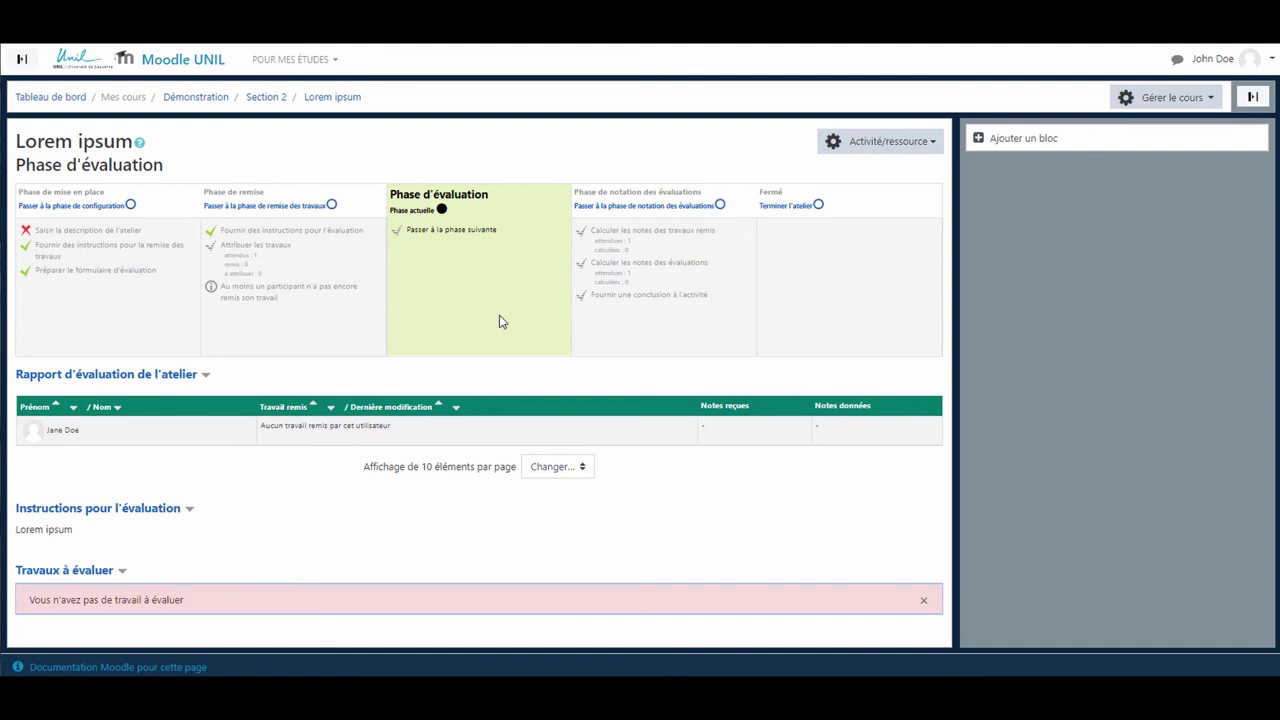
left_click(687, 214)
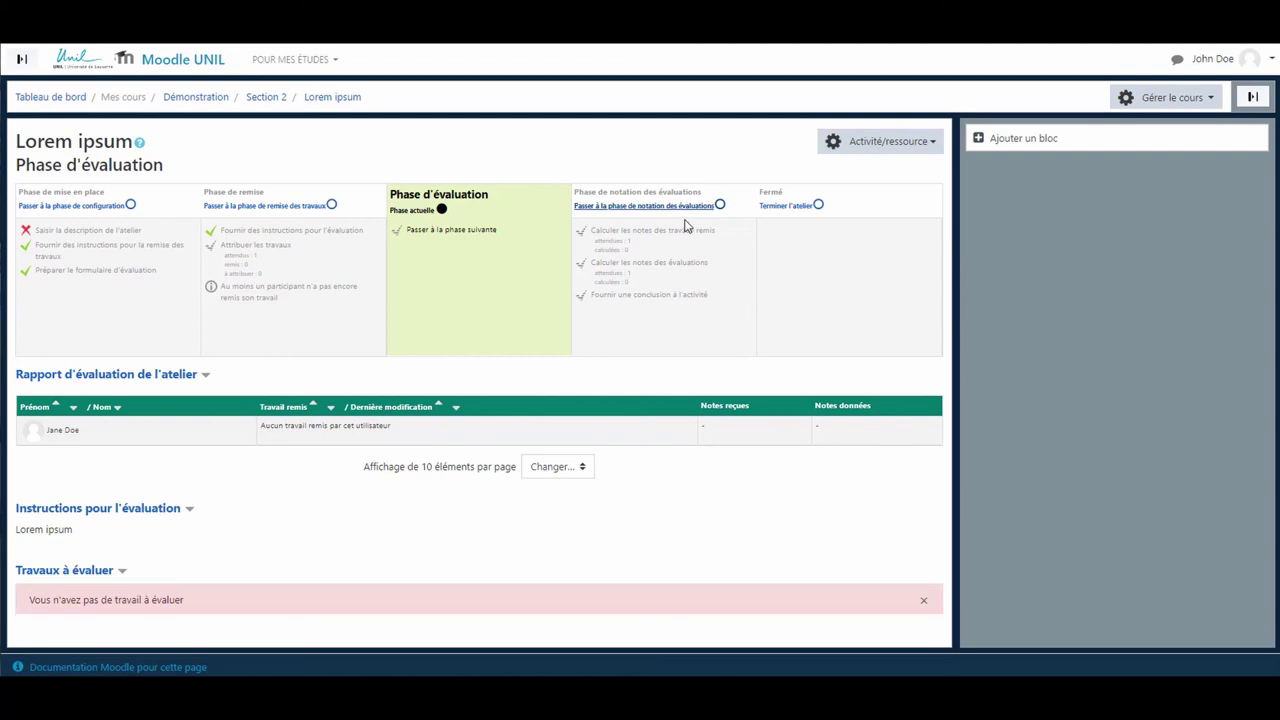
left_click(578, 321)
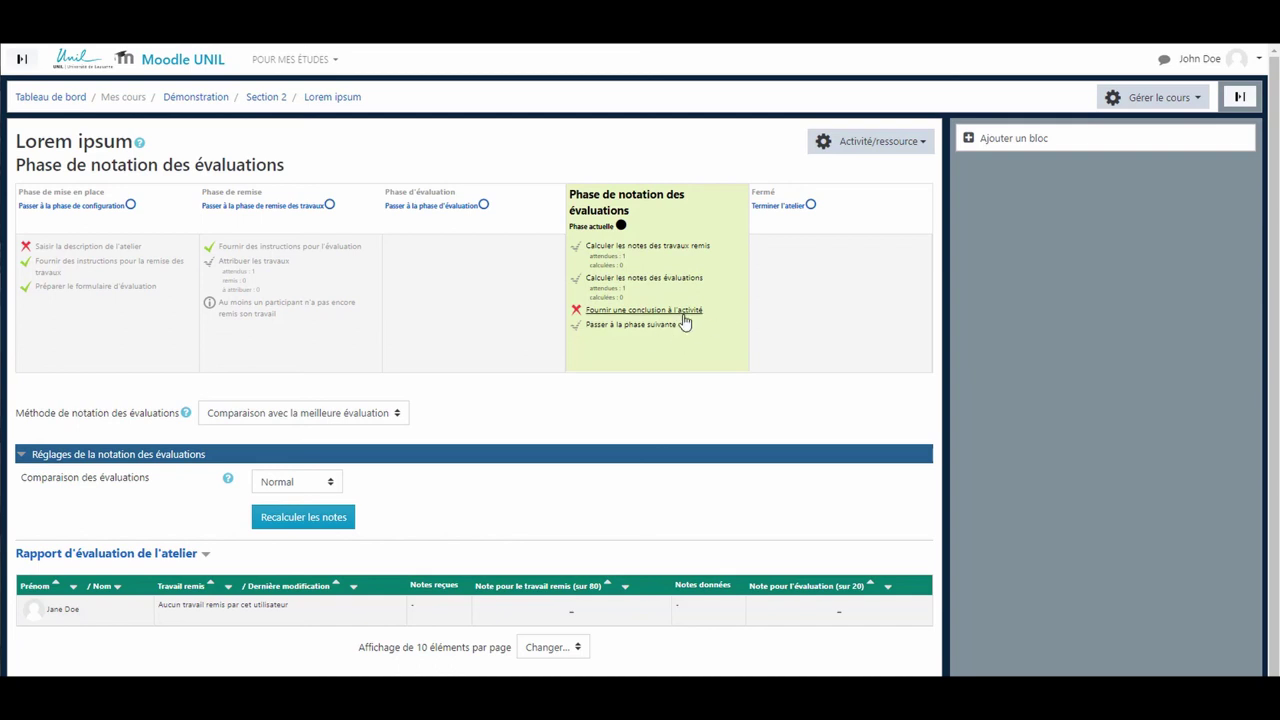
End the workshop by switching it to the Fermé phase.
left_click(801, 212)
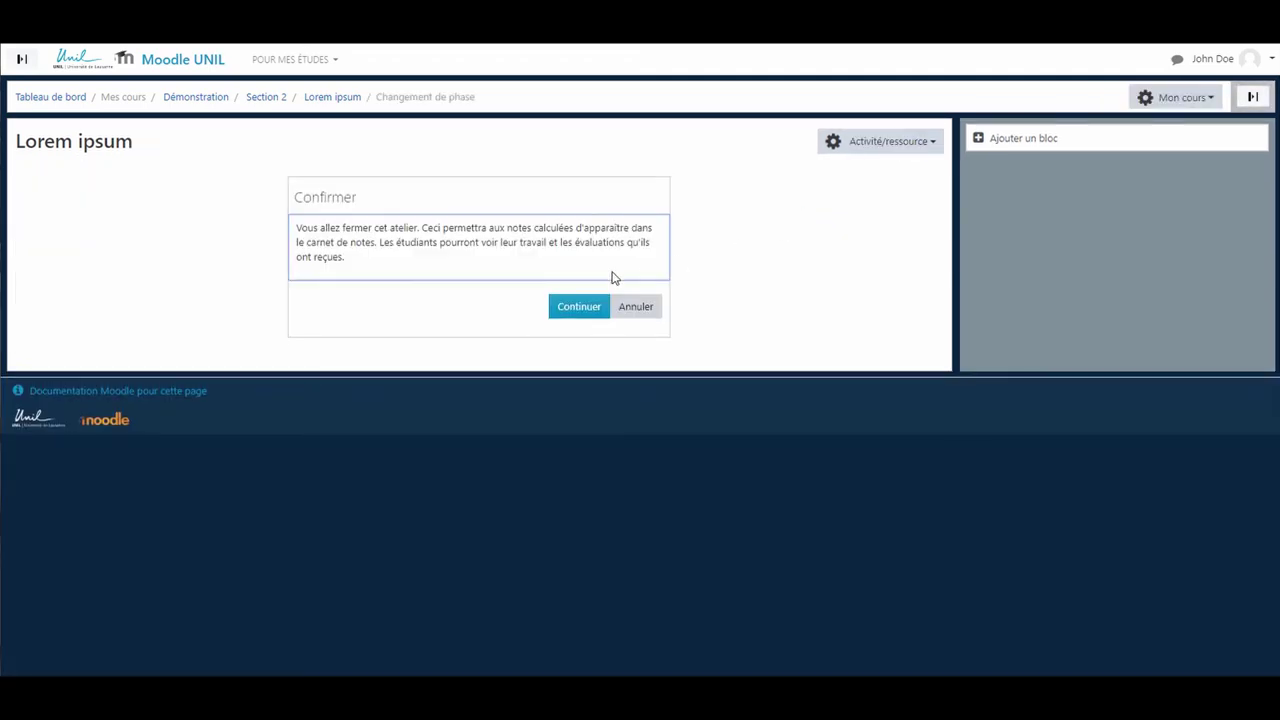